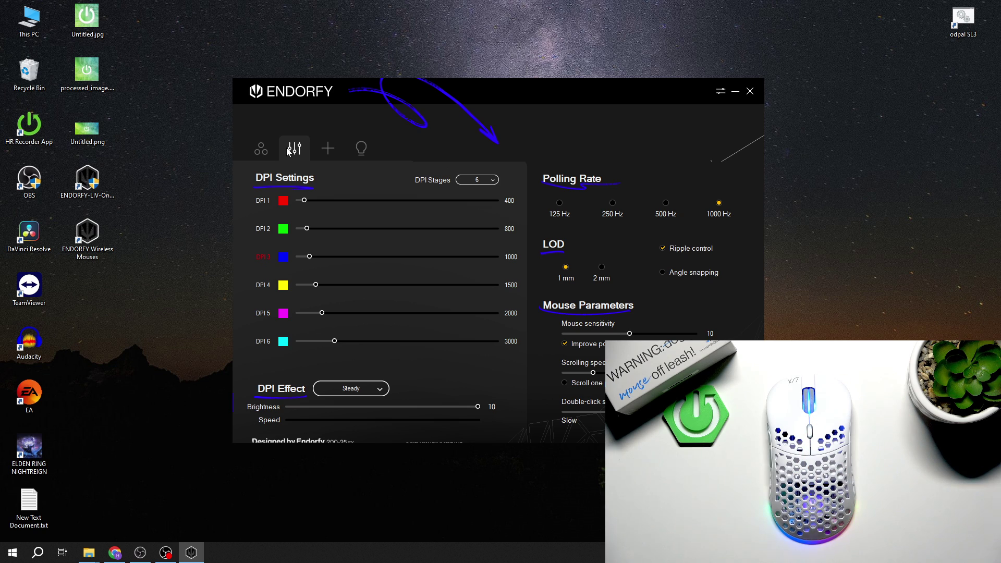
Tick the Ripple control checkbox on the ENDORFY performance settings page.
click(663, 248)
Tick the Angle snapping checkbox below Ripple control.
click(663, 272)
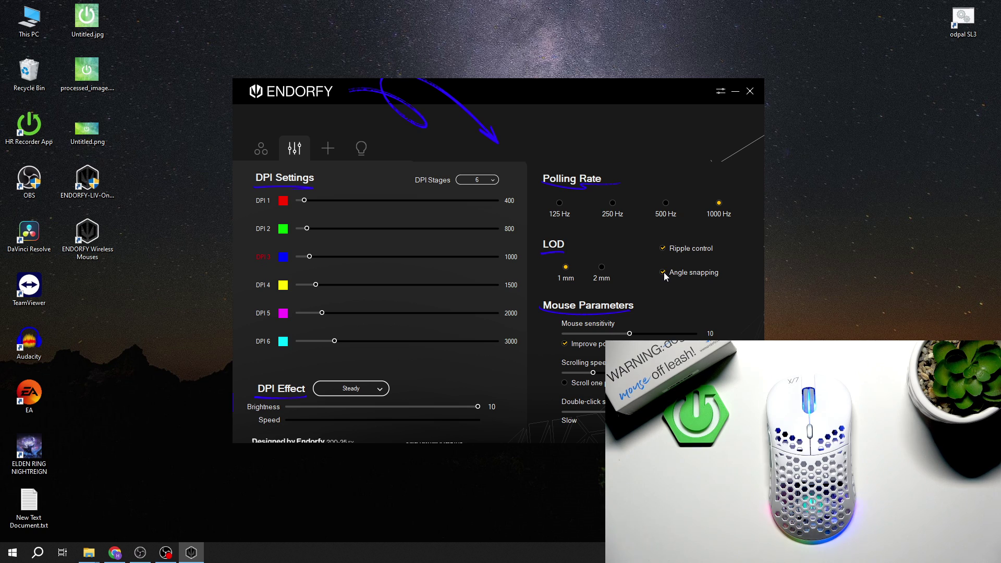